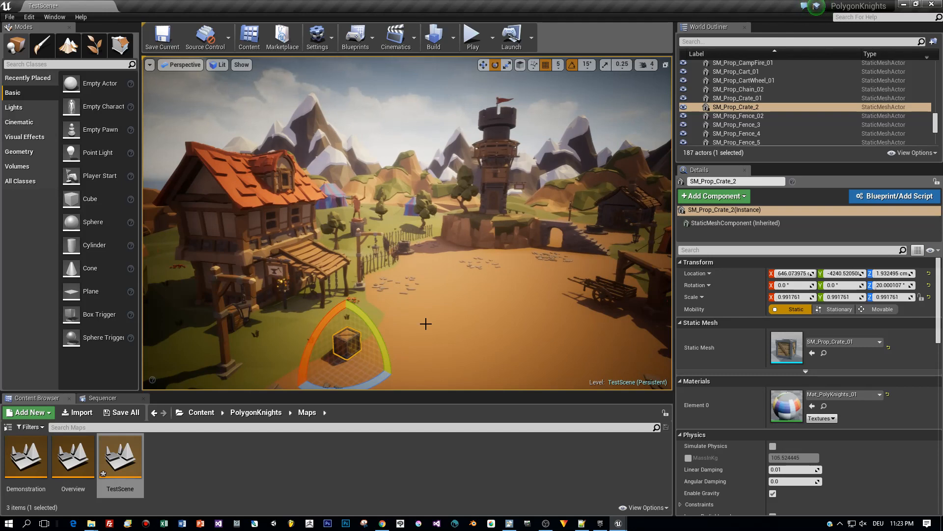
- Move the selected crate beside the wooden post in front of the house, to about X 797, Y -4319
key(w)
drag(321, 342, 306, 336)
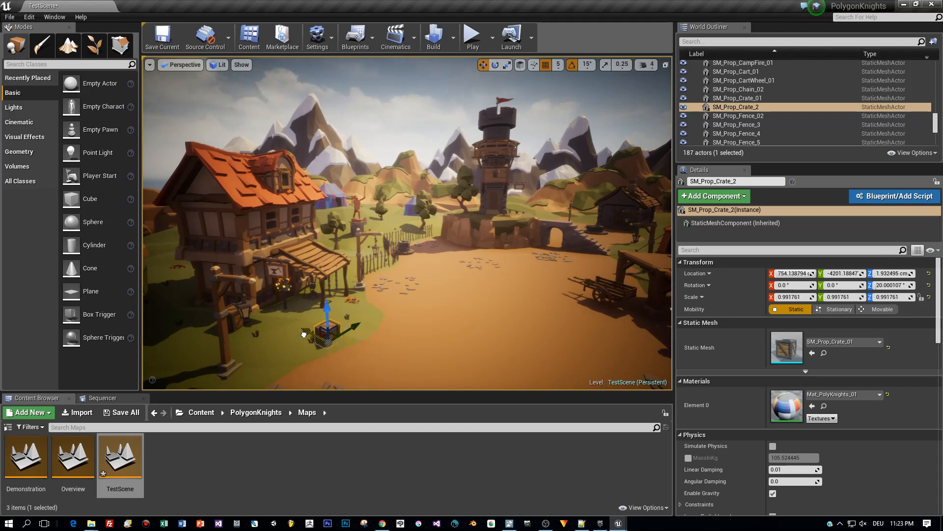
drag(356, 320, 328, 328)
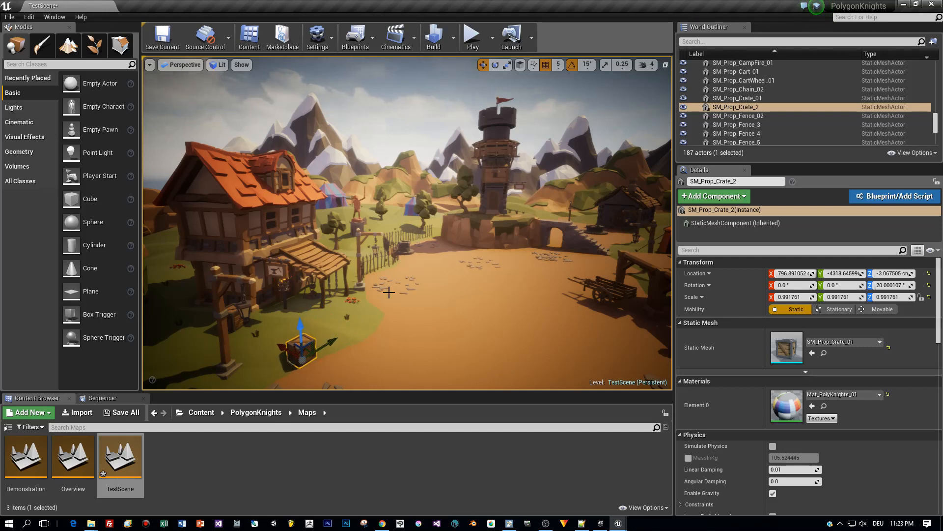
- Select the lean-to beside the house and locate its source mesh in the project's Buildings assets
click(324, 261)
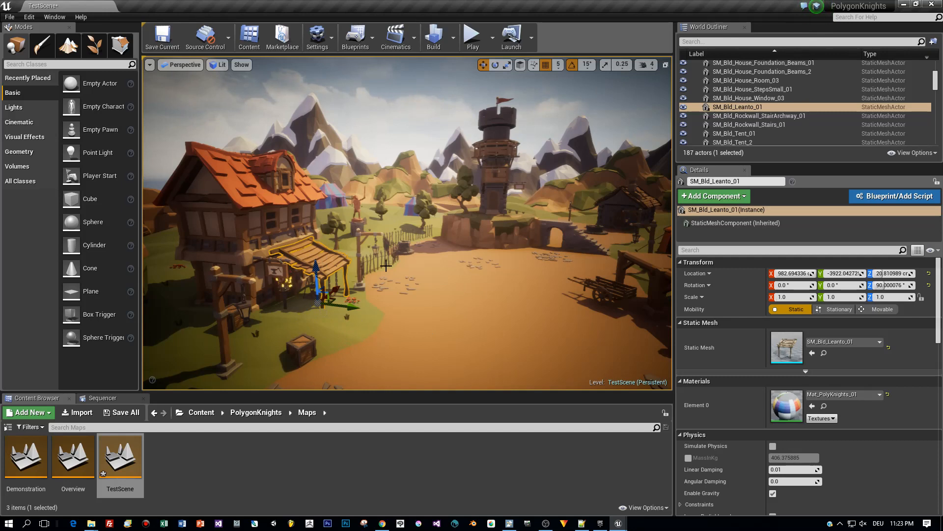
key(ctrl+b)
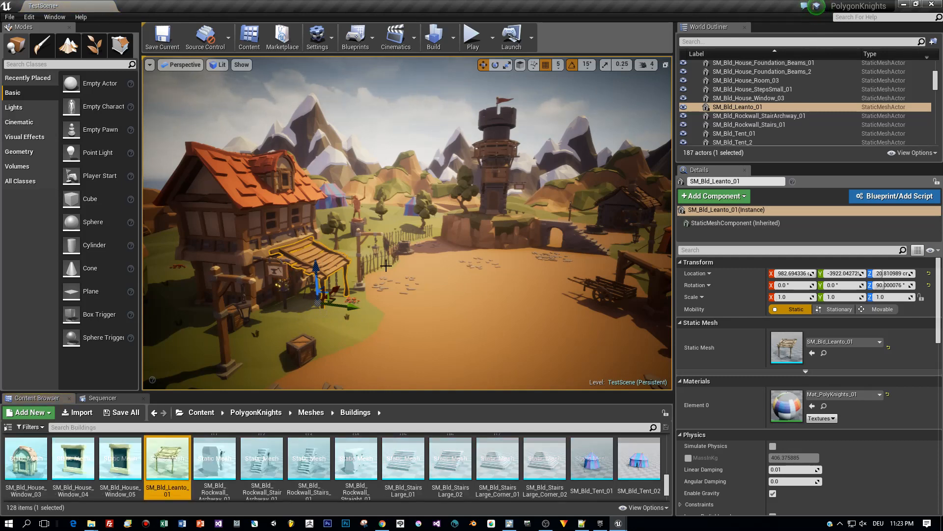
mouse_move(169, 479)
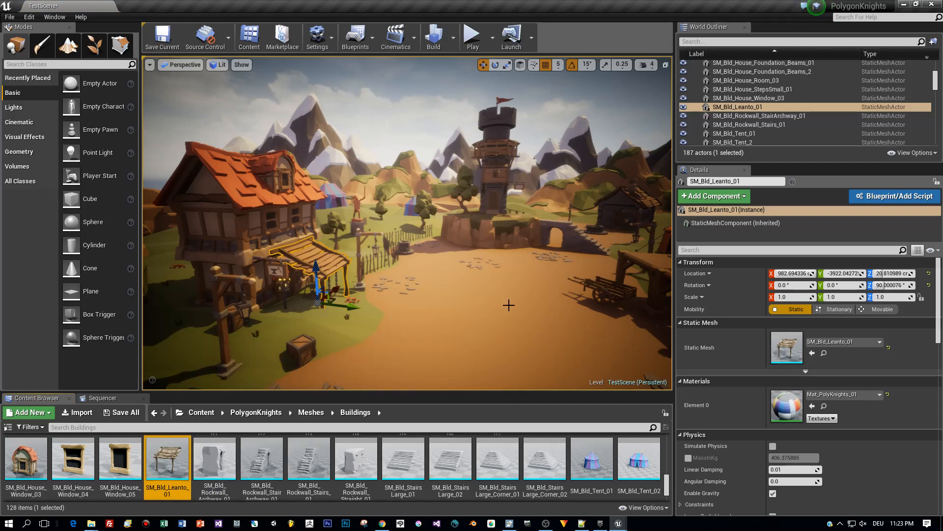
- Select the wooden cart near the platform, frame it in the viewport and inspect it from another side
click(598, 296)
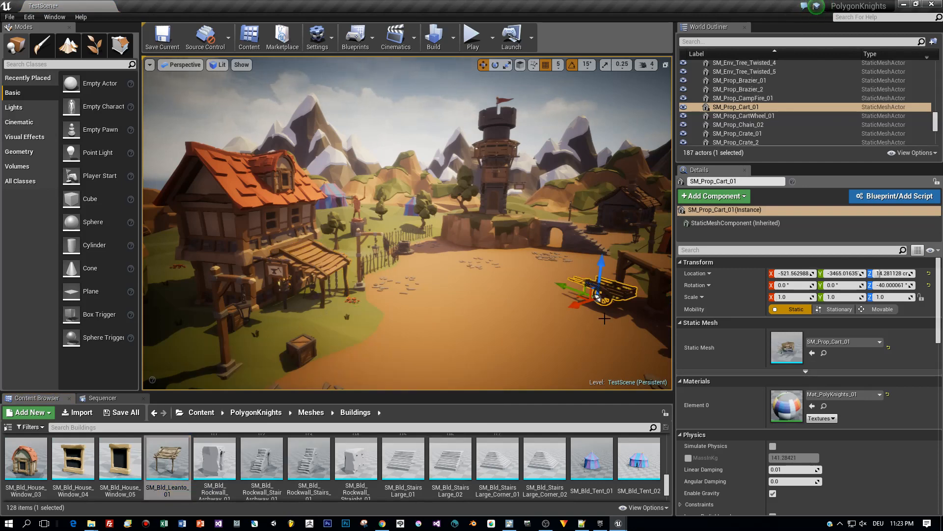
key(f)
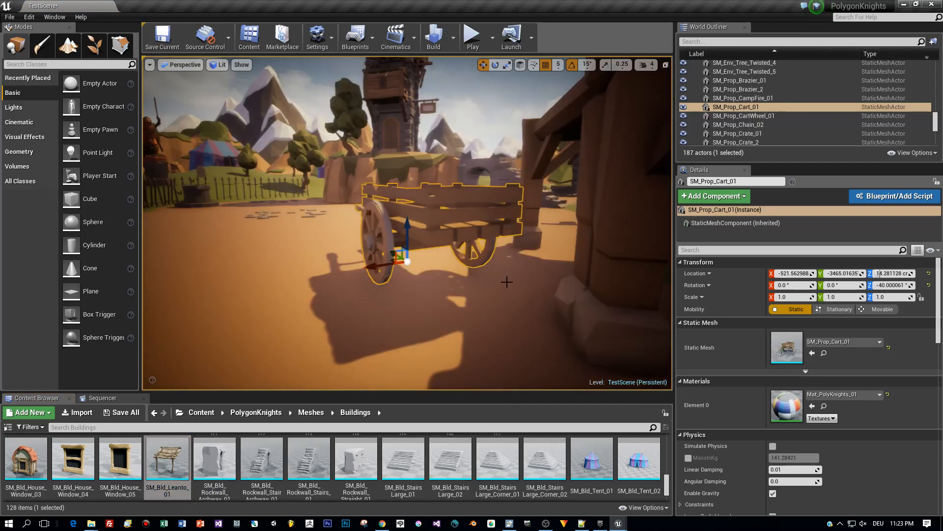
mouse_move(444, 269)
alt+mouse_down()
mouse_move(423, 269)
mouse_move(466, 271)
mouse_move(427, 270)
mouse_move(461, 270)
mouse_move(444, 270)
alt+mouse_up()
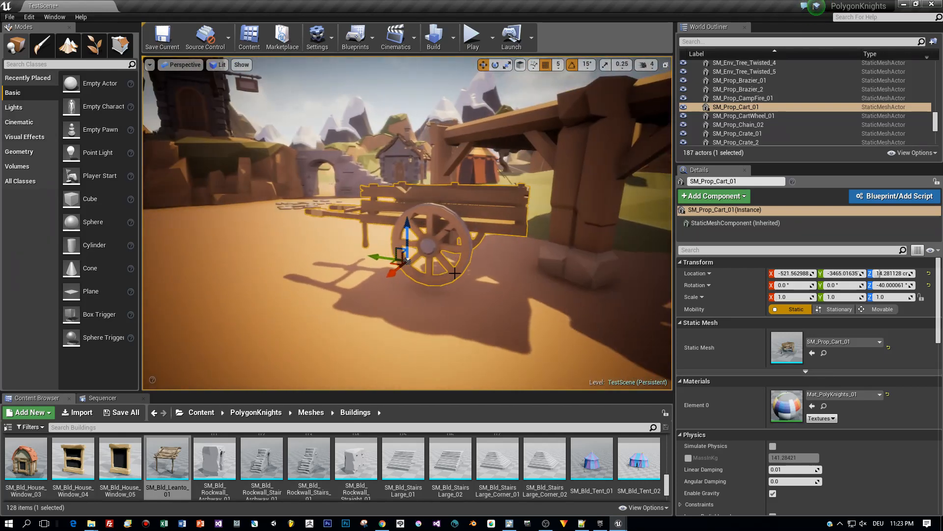
key(e)
drag(455, 273, 454, 295)
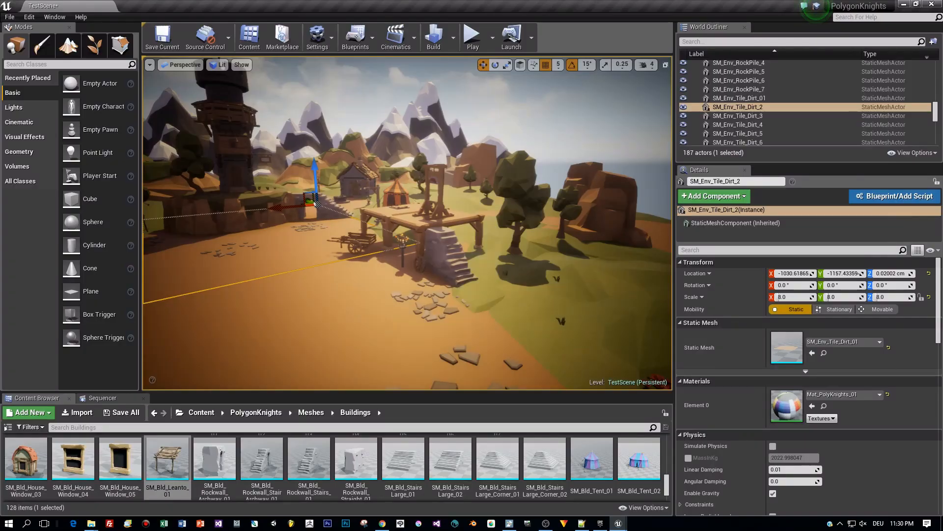
- Inspect the wooden execution platform up close and select the guillotine standing on it
key(w)
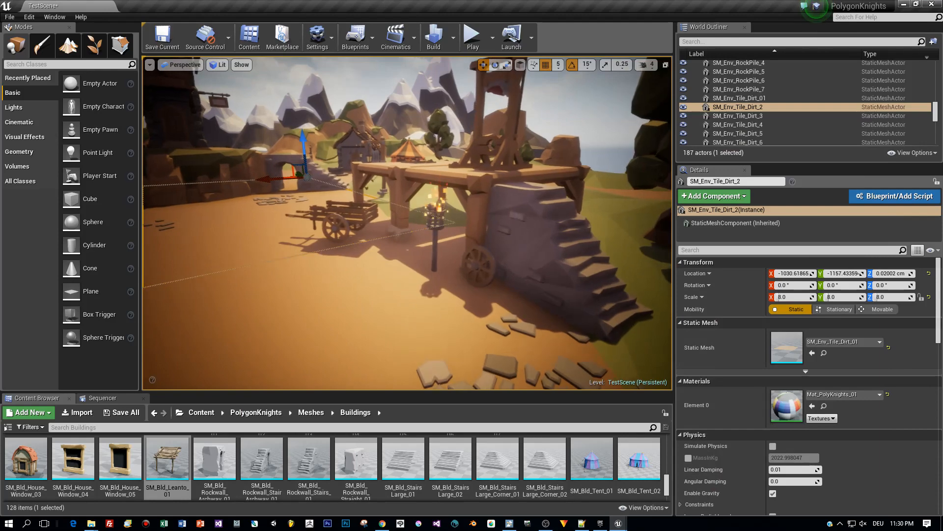
key(w)
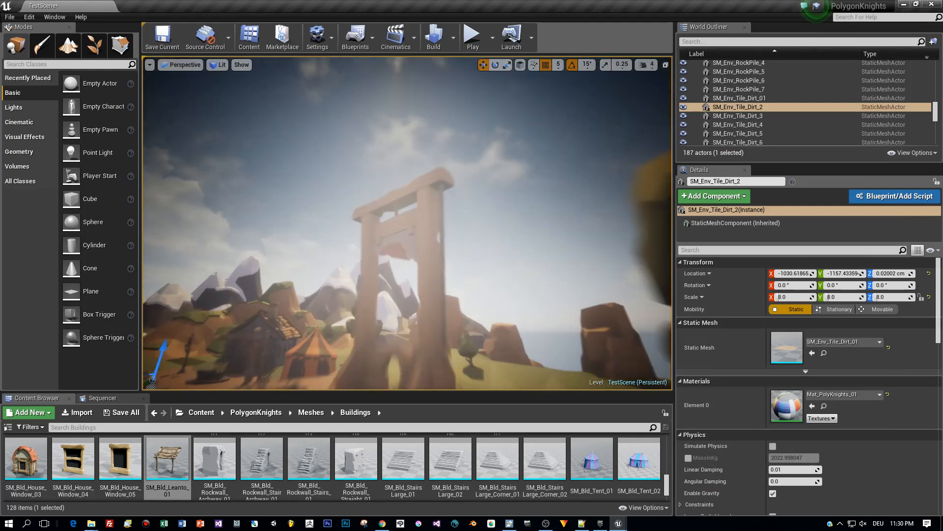
key(s)
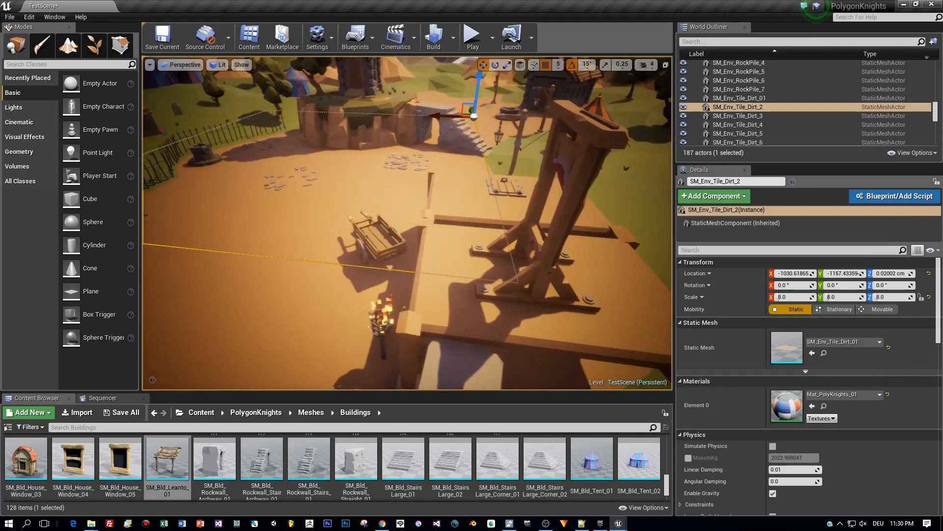
key(a)
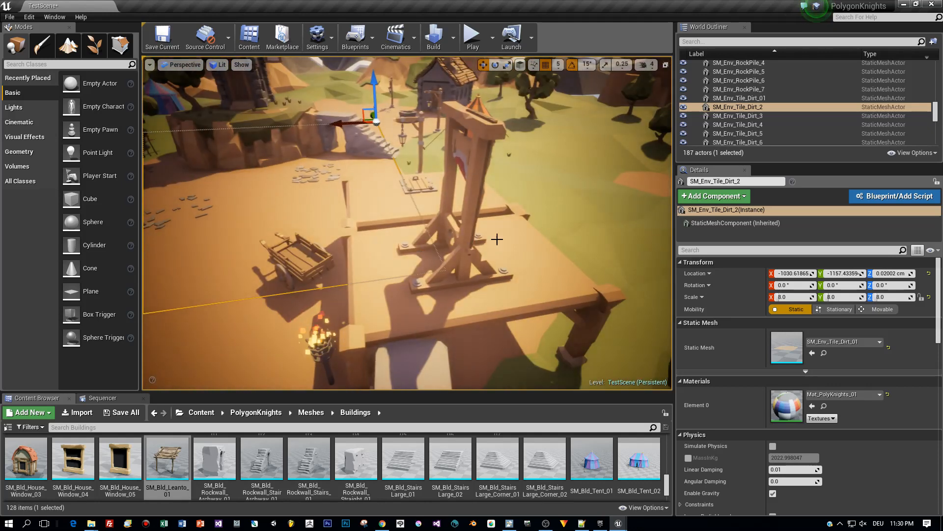
click(464, 234)
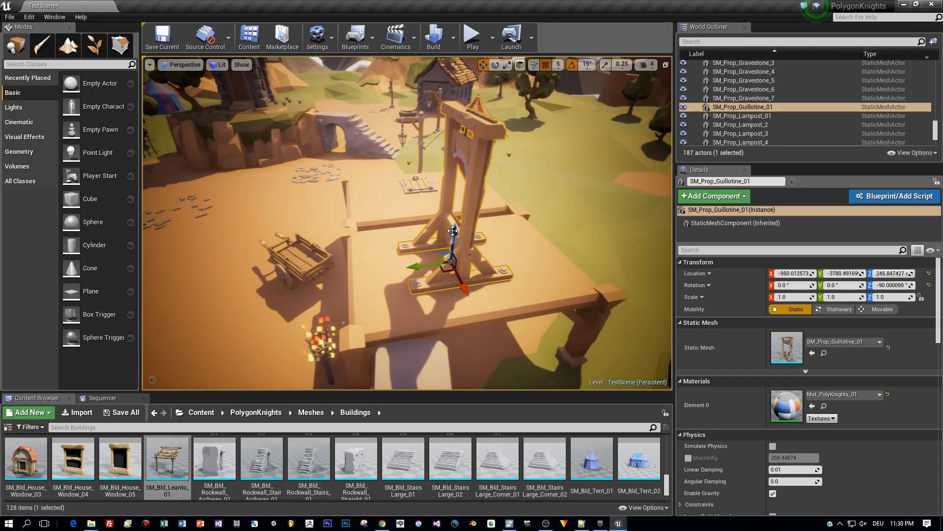
- Select the trapdoor on the platform, frame it and examine its placement from several angles
click(417, 186)
key(f)
alt+drag(335, 207, 433, 197)
scroll(333, 214, down, 6)
scroll(334, 215, down, 4)
alt+drag(333, 214, 285, 204)
alt+drag(376, 244, 358, 261)
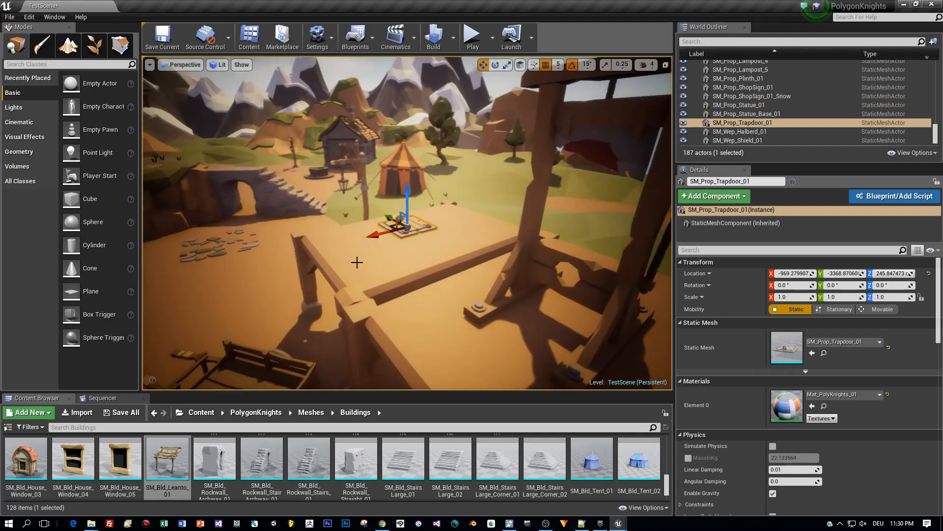
- Move the guillotine across the platform to about X -1035
scroll(401, 263, down, 5)
mouse_move(505, 260)
alt+mouse_down()
mouse_move(467, 280)
mouse_move(503, 261)
alt+mouse_up()
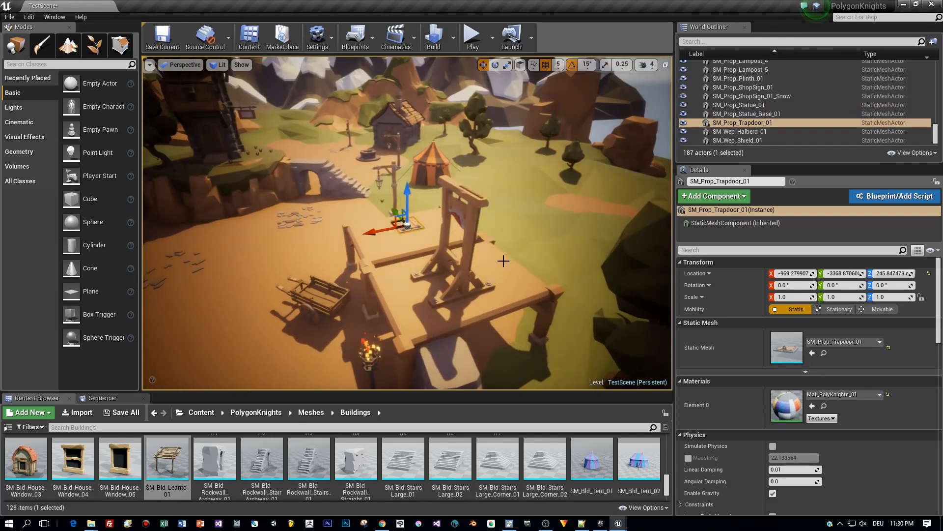
click(469, 265)
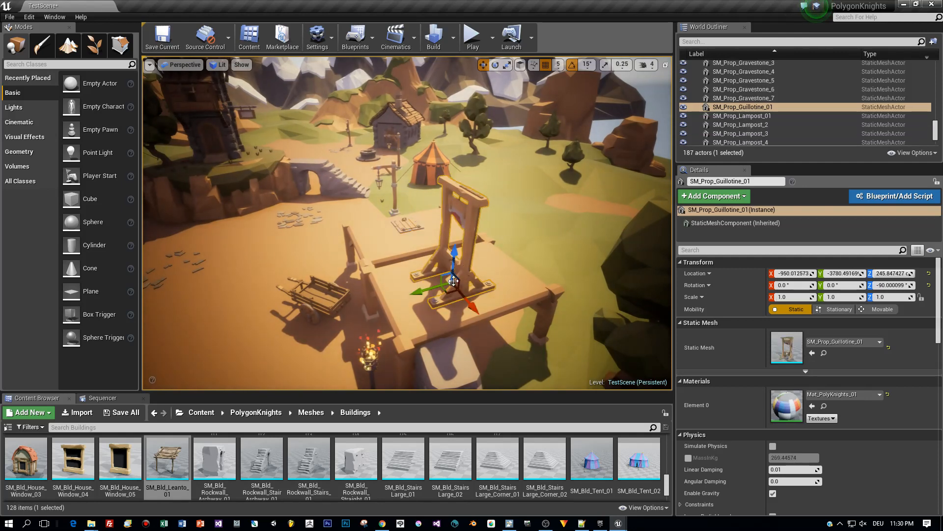
drag(420, 290, 445, 286)
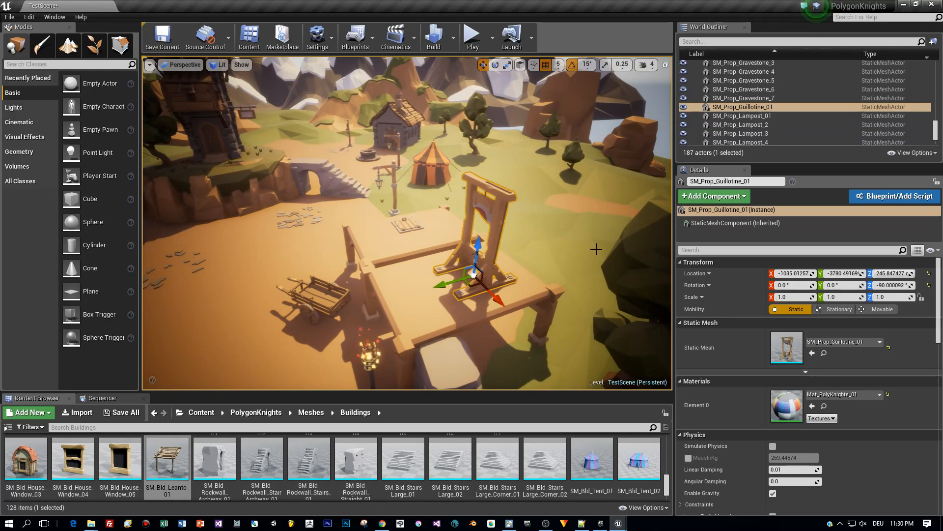
- Move the trapdoor to the base of the guillotine, at about X -1104, Y -3799
mouse_move(570, 223)
alt+mouse_down()
mouse_move(491, 220)
mouse_move(569, 223)
alt+mouse_up()
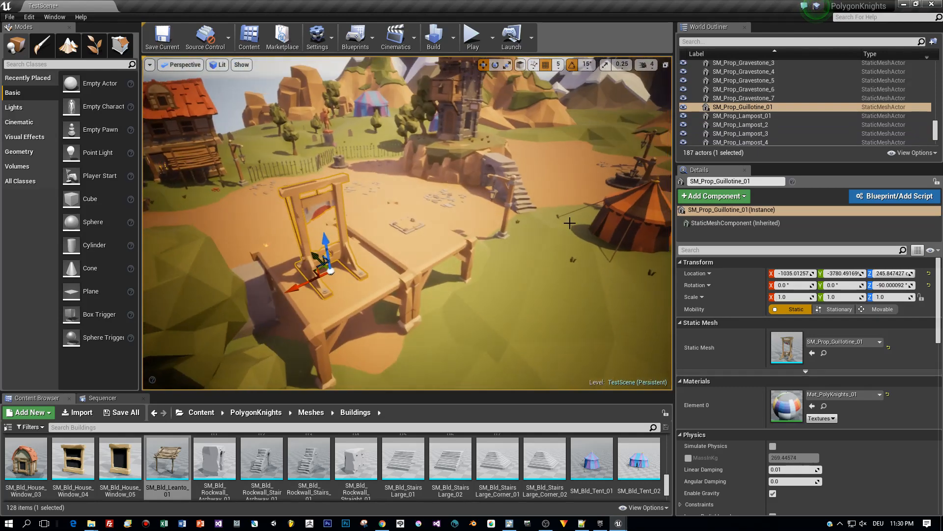
click(407, 226)
drag(431, 215, 357, 265)
drag(298, 247, 310, 262)
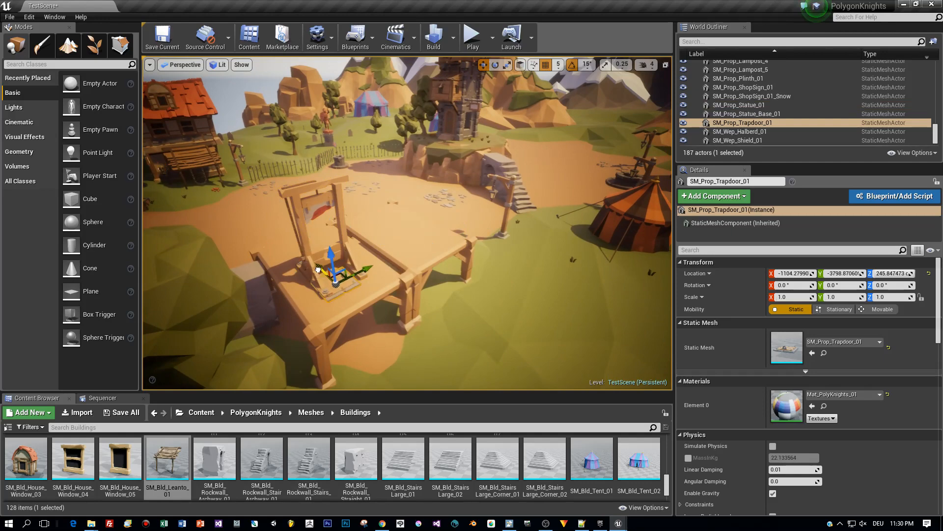
- Rotate the trapdoor to -90° about Z and scale it uniformly to fit at the guillotine's base
key(f)
scroll(477, 237, down, 5)
alt+drag(512, 229, 438, 270)
key(e)
key(w)
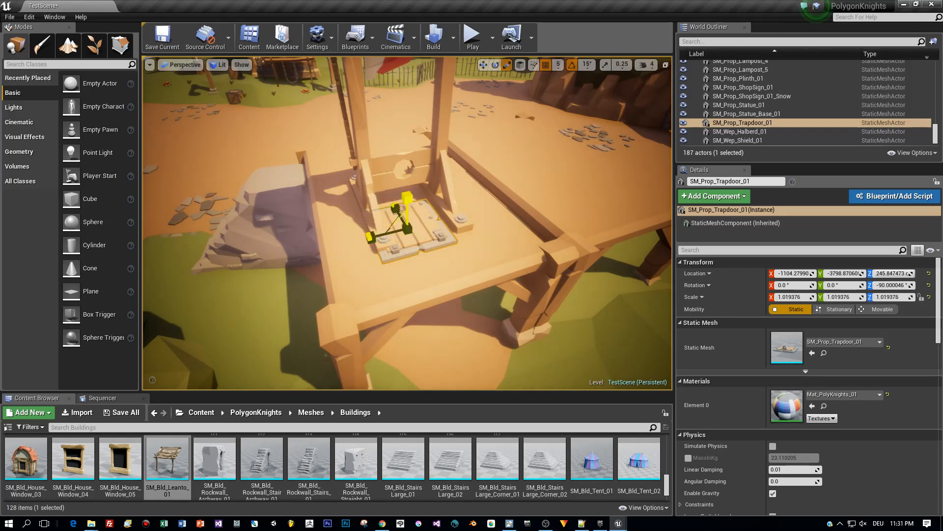
drag(407, 228, 471, 177)
- Examine the guillotine and the gap at its base from several angles and distances
alt+drag(370, 185, 337, 204)
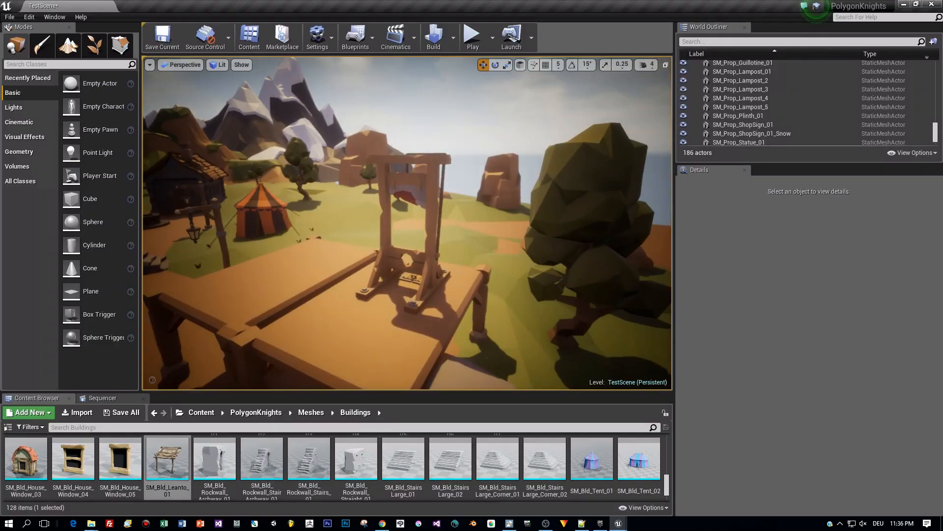
alt+drag(412, 265, 425, 270)
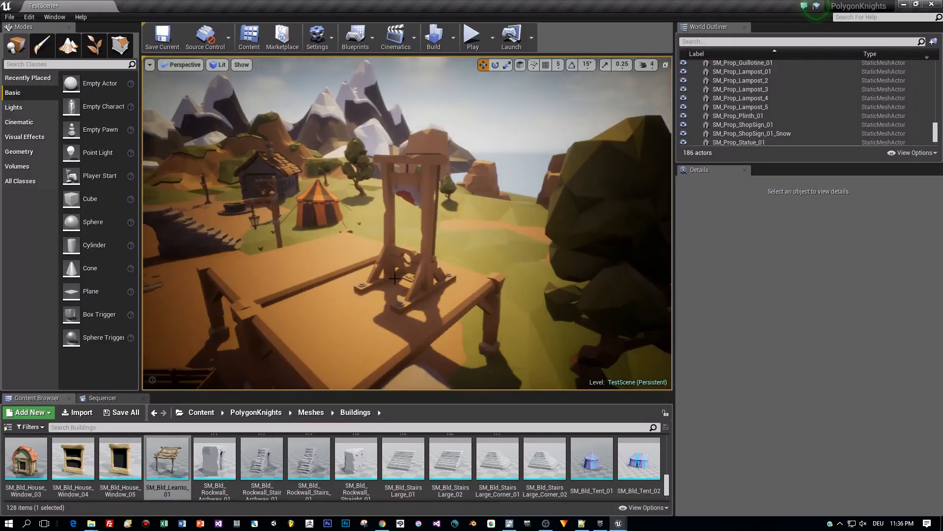
mouse_move(353, 310)
alt+mouse_down()
mouse_move(378, 301)
mouse_move(359, 310)
alt+mouse_up()
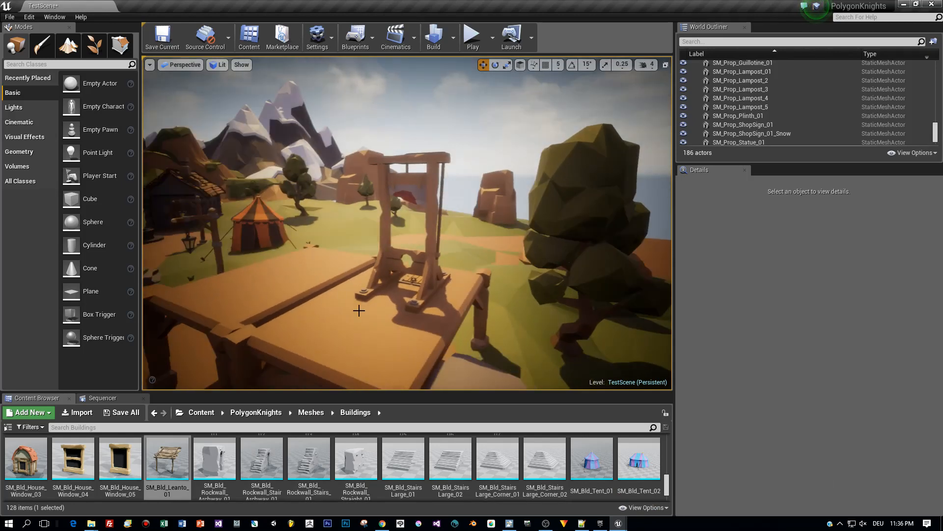
scroll(390, 305, up, 3)
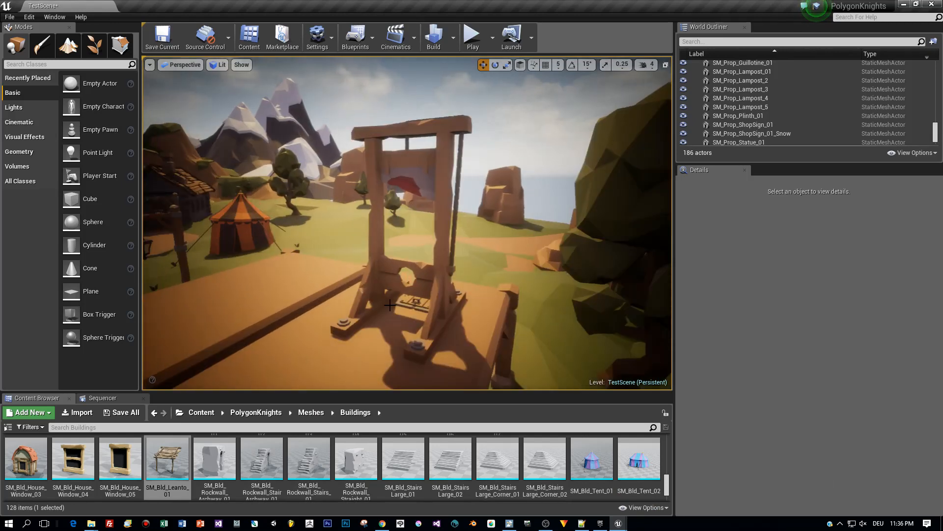
scroll(390, 305, down, 3)
alt+drag(390, 305, 374, 305)
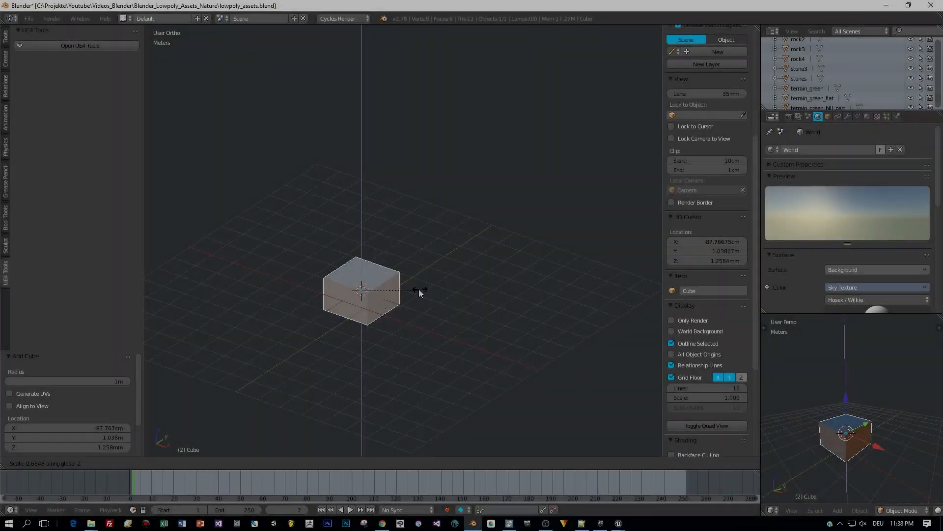
- Switch to Blender, scale and move the new cube into a long flat bench seat, and apply its scale
click(383, 289)
key(s)
key(x)
key(KP_3)
drag(396, 276, 396, 252)
click(423, 279)
drag(435, 285, 407, 285)
key(ctrl+a)
key(s)
middle_drag(406, 285, 410, 289)
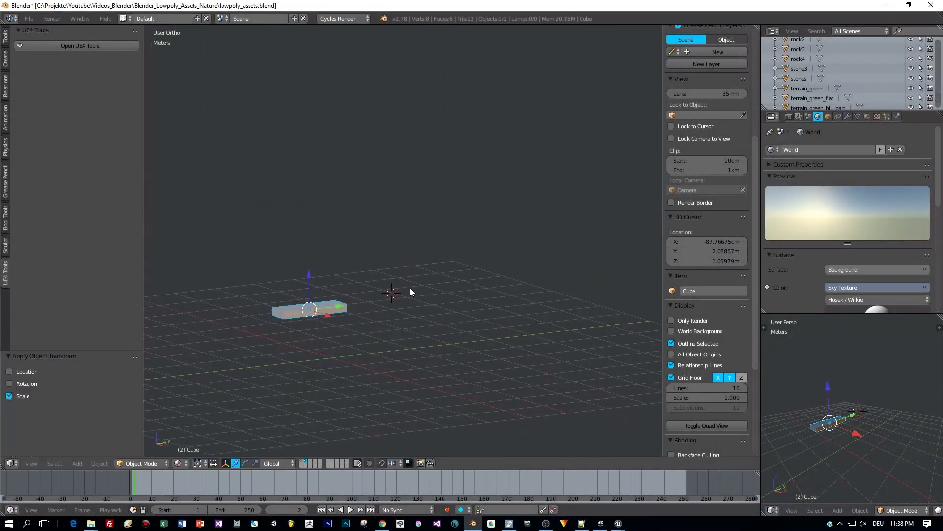
- Add an edge loop across the seat slab and scale it
key(KP_3)
key(Tab)
key(ctrl+r)
click(293, 326)
key(s)
shift+middle_drag(310, 334, 417, 323)
key(KP_3)
key(shift+a)
click(429, 310)
key(ctrl+z)
- Add a second cube as a separate object, scale it down to a bench leg and place it under the seat's end
scroll(443, 342, down, 3)
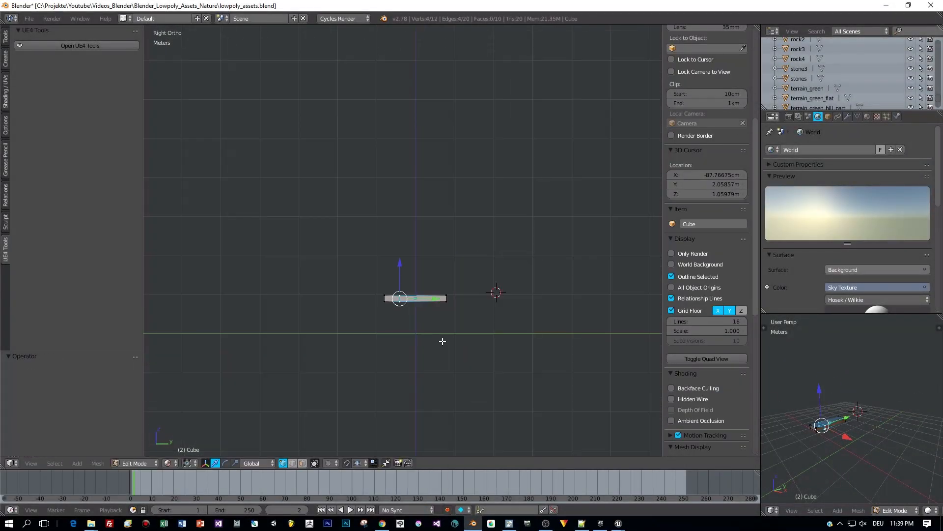
key(Tab)
key(shift+a)
click(486, 319)
key(s)
drag(531, 292, 439, 294)
middle_drag(531, 294, 496, 305)
scroll(497, 305, up, 3)
- Delete the leg's top face where it meets the seat
key(Tab)
key(ctrl+Tab)
key(x)
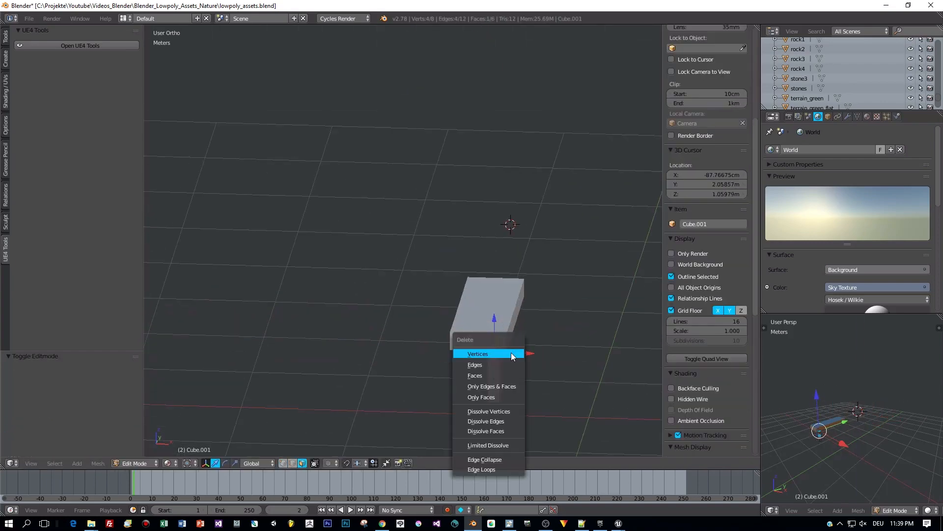
click(476, 375)
- Align the leg under the seat's corner, shifting it about -7.5 cm along Y
key(KP_1)
key(Tab)
drag(508, 293, 508, 285)
right_click(516, 273)
key(Tab)
key(Tab)
right_click(517, 295)
middle_drag(517, 276, 469, 326)
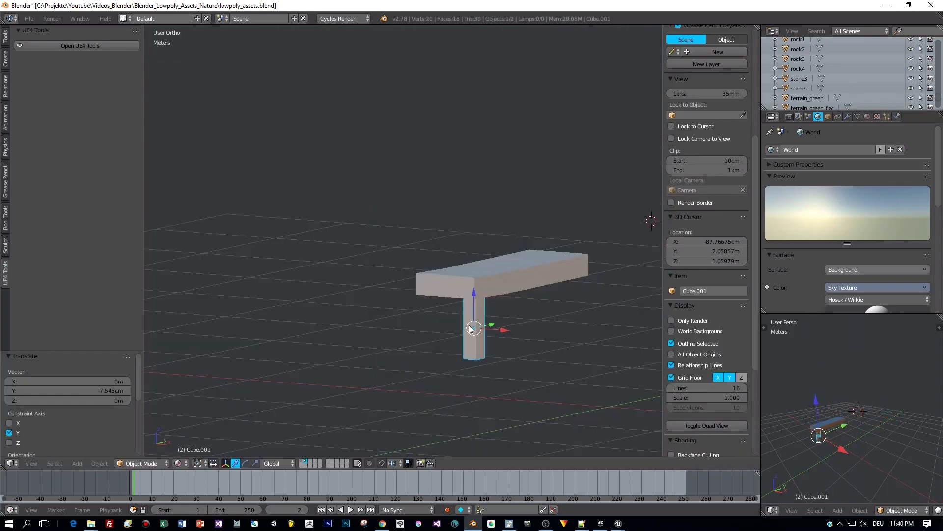
- Duplicate the leg along X, then duplicate both legs along Y to make four bench legs
key(KP_1)
key(shift+d)
key(x)
click(468, 345)
shift+right_click(516, 319)
key(KP_3)
key(shift+d)
key(y)
click(622, 328)
- Raise the four legs about 3 cm along Z and join them with the seat into one object
scroll(562, 347, down, 2)
shift+right_click(368, 298)
key(g)
key(z)
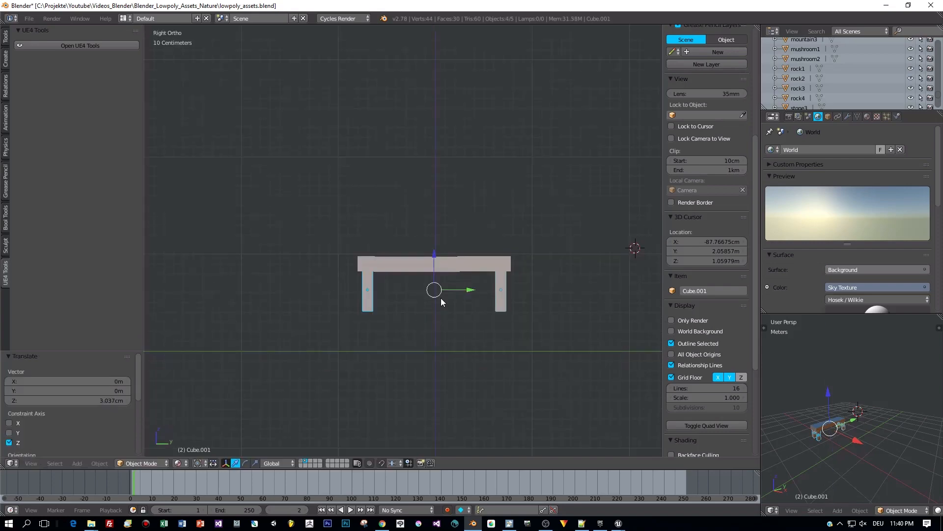
shift+right_click(440, 268)
key(ctrl+j)
- Snap the 3D cursor to the bottom of one bench leg
middle_drag(440, 295, 480, 308)
key(Tab)
right_click(460, 272)
key(KP_1)
key(shift+s)
click(525, 349)
key(Tab)
key(shift+s)
key(Tab)
click(596, 276)
key(shift+s)
click(516, 330)
- Set the bench's origin to the 3D cursor
key(Tab)
click(443, 331)
key(shift+s)
key(ctrl+alt+shift+c)
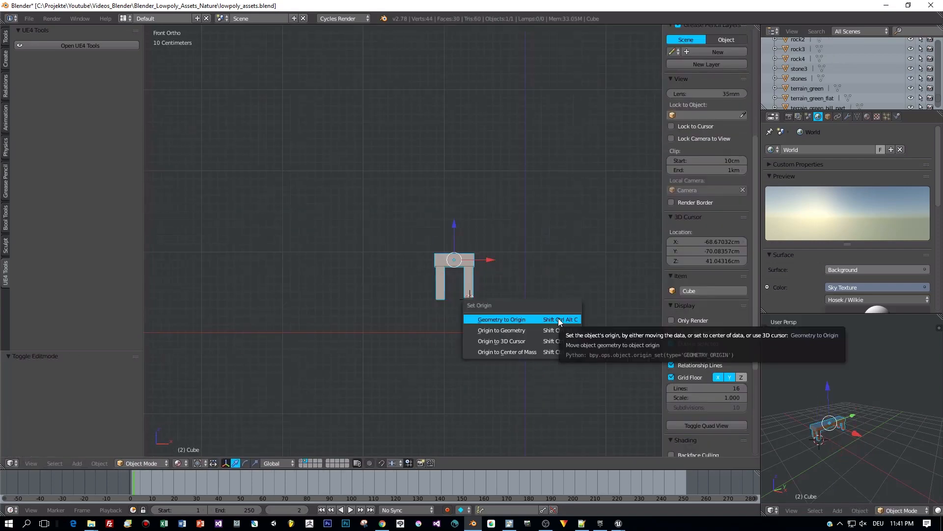
click(550, 341)
- Move the bench along Z and Y onto the ground grid and apply its transform
key(g)
key(z)
key(KP_3)
key(g)
key(y)
click(411, 351)
middle_drag(412, 344, 403, 295)
key(ctrl+a)
- Lower the seat's top faces by 4.36 cm along Z to make the seat thinner
key(Tab)
key(g)
key(z)
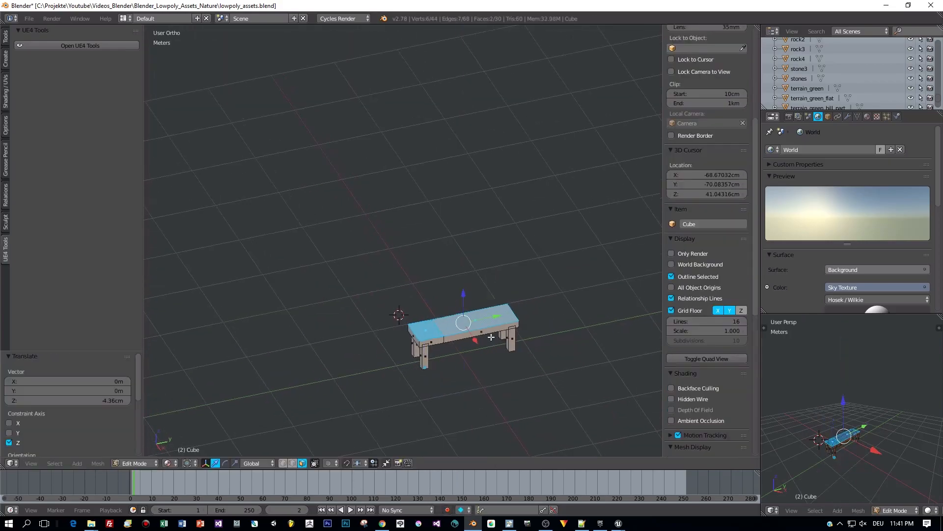
click(491, 337)
key(Tab)
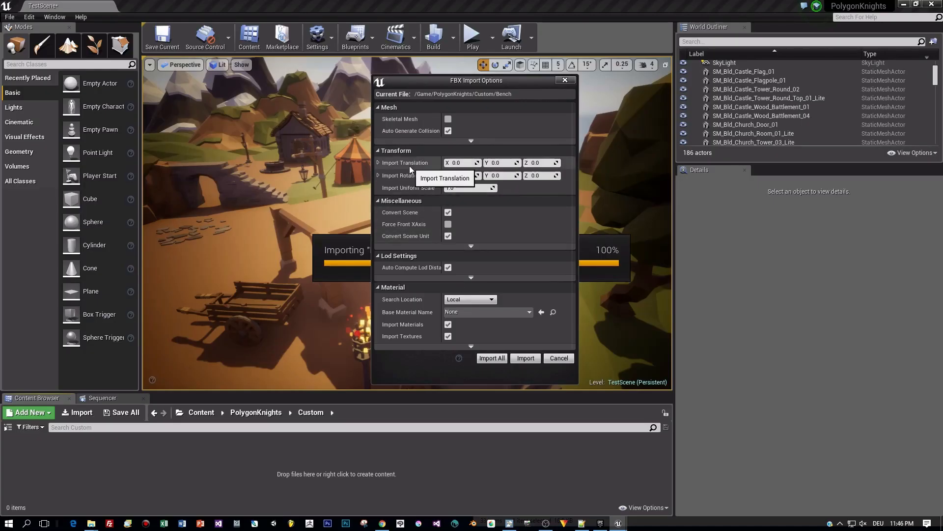
- Switch to the Unreal editor and import the Bench FBX into the PolygonKnights Custom folder with the current import options
click(525, 358)
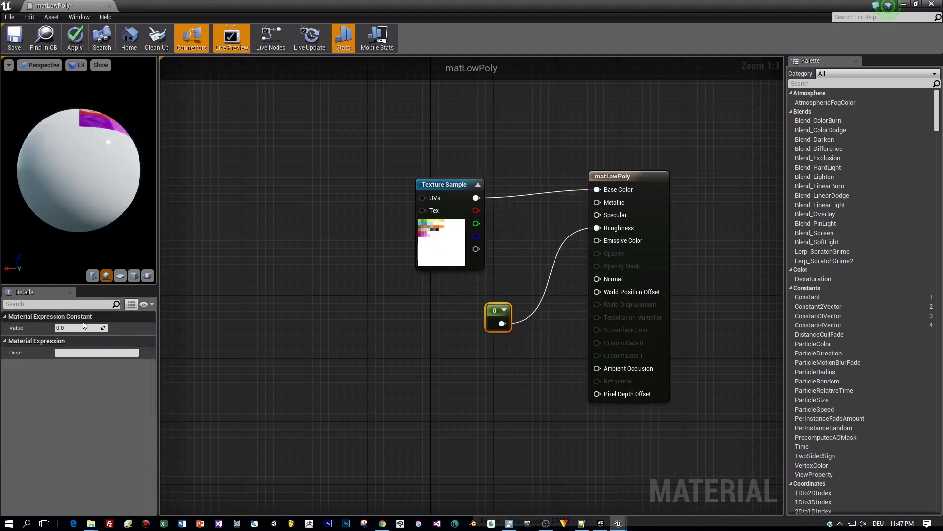
- Save the matLowPoly material and place the Bench mesh on the wooden platform beside the guillotine in the level
key(ctrl+s)
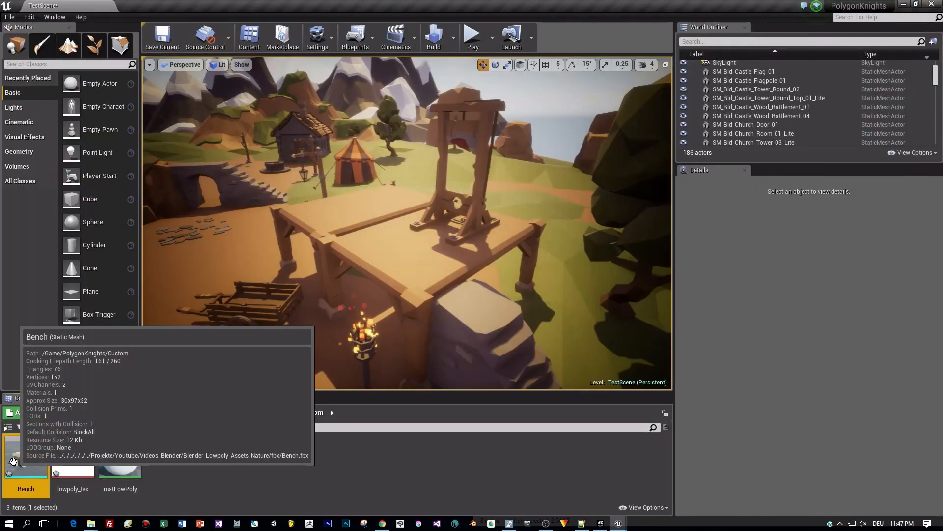
drag(14, 461, 447, 257)
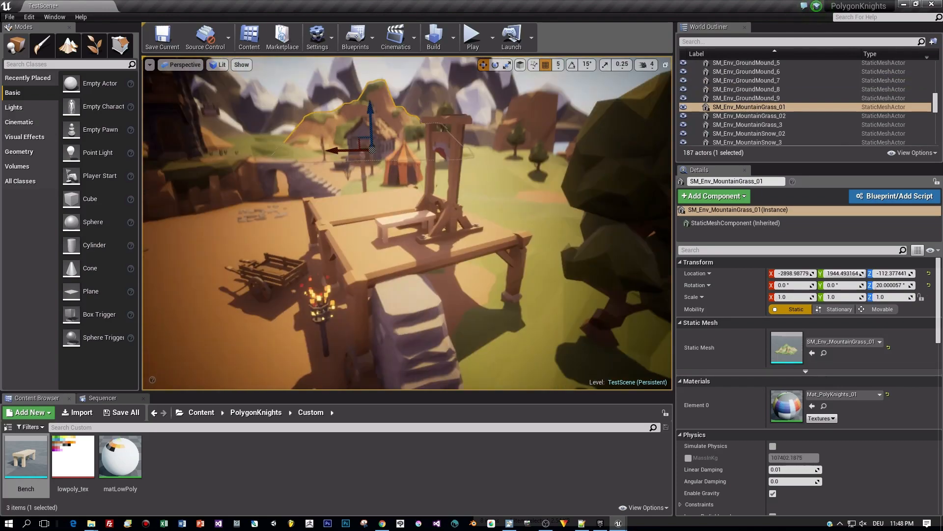
right_drag(588, 228, 614, 246)
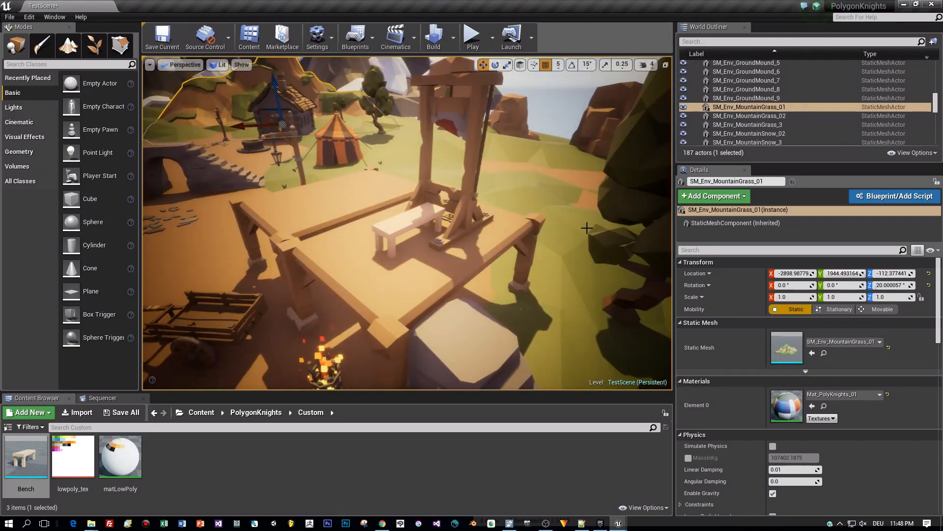
click(451, 224)
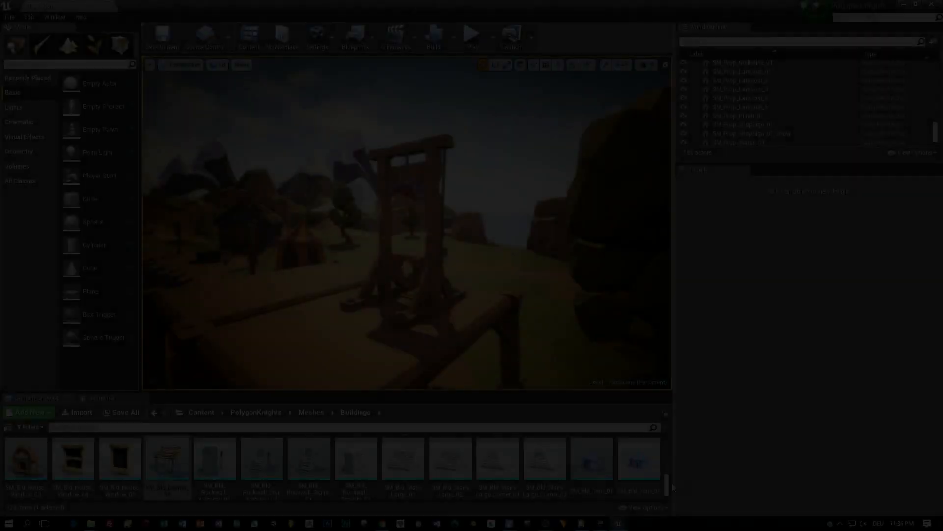
- Place the SM_Bld_Castle_Wall_01_Lite mesh from the Buildings folder onto the guillotine platform
drag(667, 490, 670, 458)
drag(262, 462, 335, 312)
key(f)
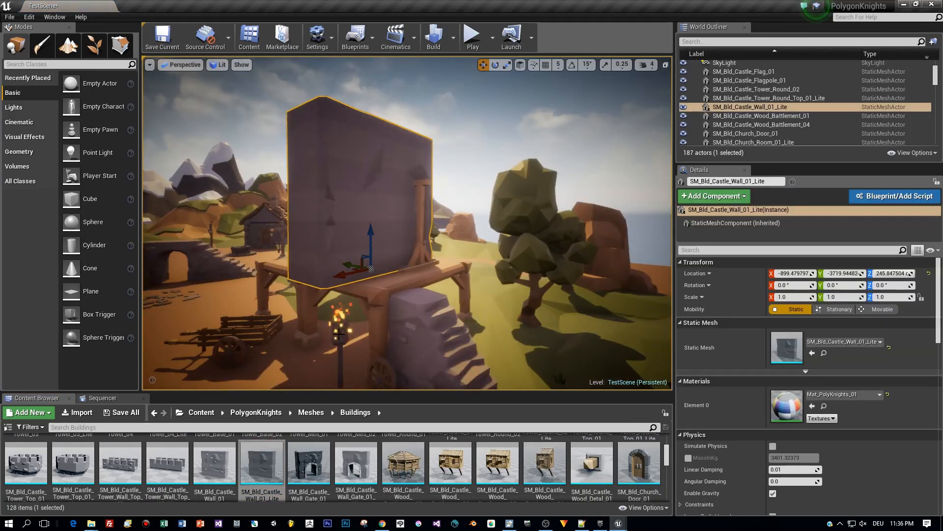
- Scale the castle wall down to about 0.49 in X and Y and flatten it to about 0.11 in Z
key(e)
key(r)
mouse_move(372, 270)
mouse_down()
mouse_move(377, 263)
mouse_move(366, 275)
mouse_up()
drag(370, 268, 370, 271)
drag(371, 231, 371, 276)
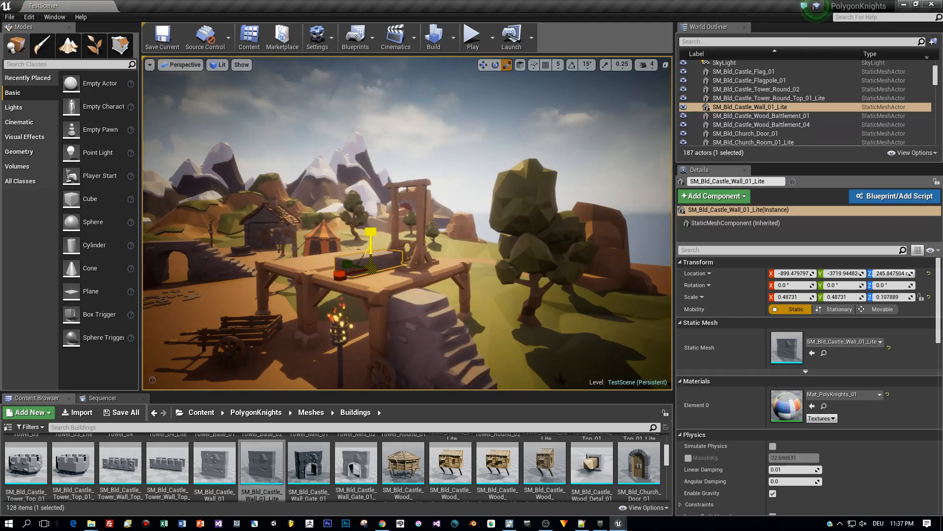
- Move the flattened wall along Y to about -3777 and shrink it uniformly to a scale of about 0.42, 0.42, 0.09
key(f)
key(w)
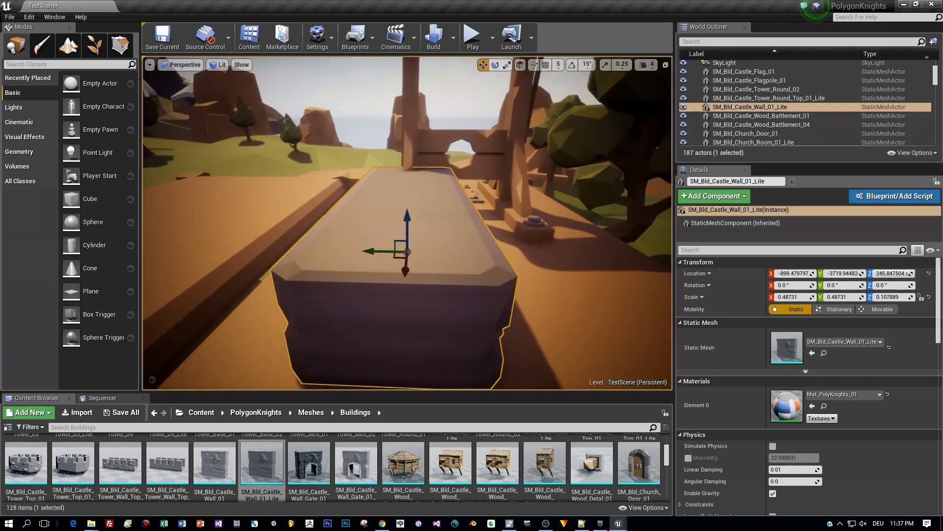
key(r)
drag(471, 253, 470, 259)
drag(475, 217, 474, 210)
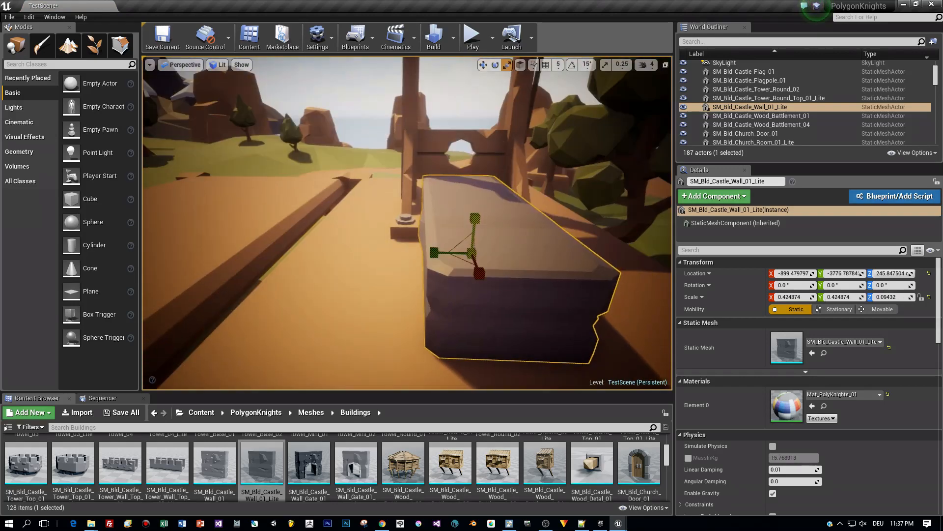
- Narrow the wall block to a Y scale of about 0.32 and shift it along Y to about -3780
scroll(508, 236, down, 5)
drag(405, 239, 413, 240)
mouse_move(500, 261)
right_down()
mouse_move(442, 270)
mouse_move(433, 258)
mouse_move(500, 262)
right_up()
alt+drag(500, 261, 561, 295)
key(w)
drag(437, 254, 442, 254)
alt+drag(442, 254, 423, 201)
alt+drag(585, 232, 503, 249)
scroll(586, 231, down, 8)
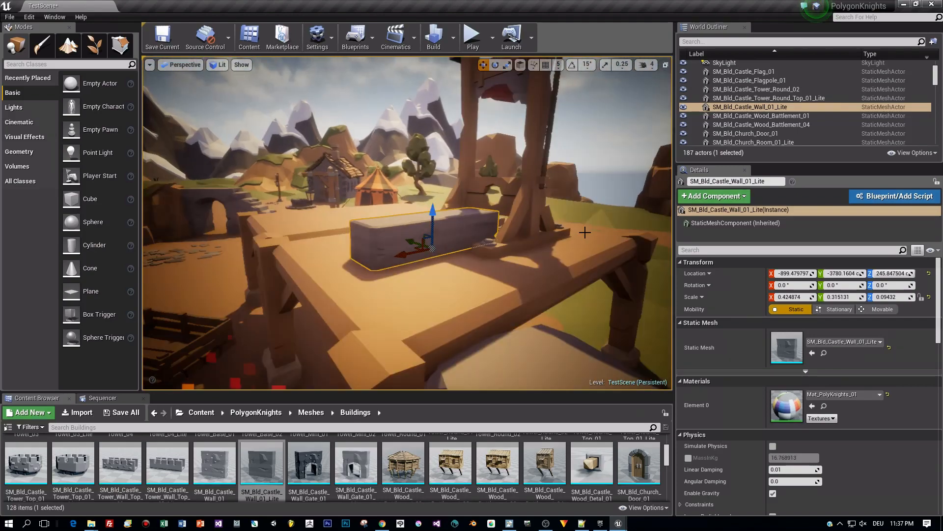
scroll(576, 219, down, 3)
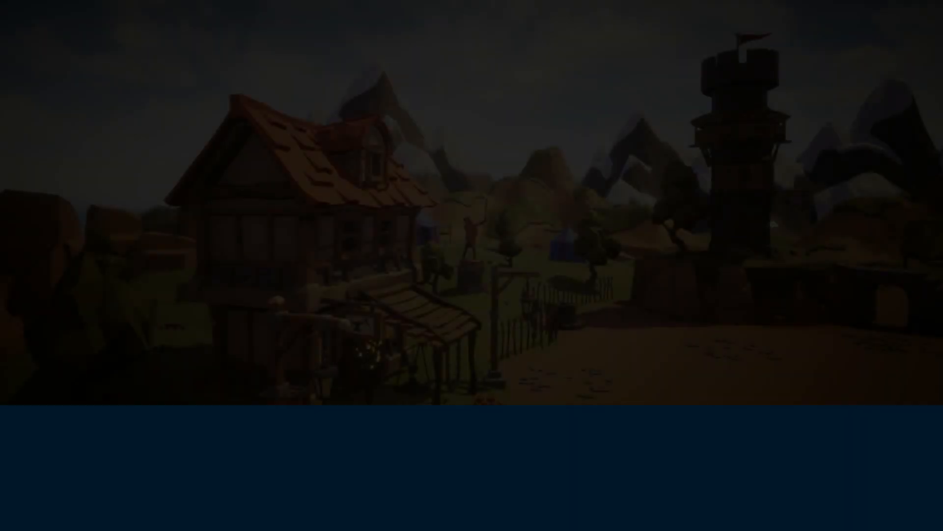